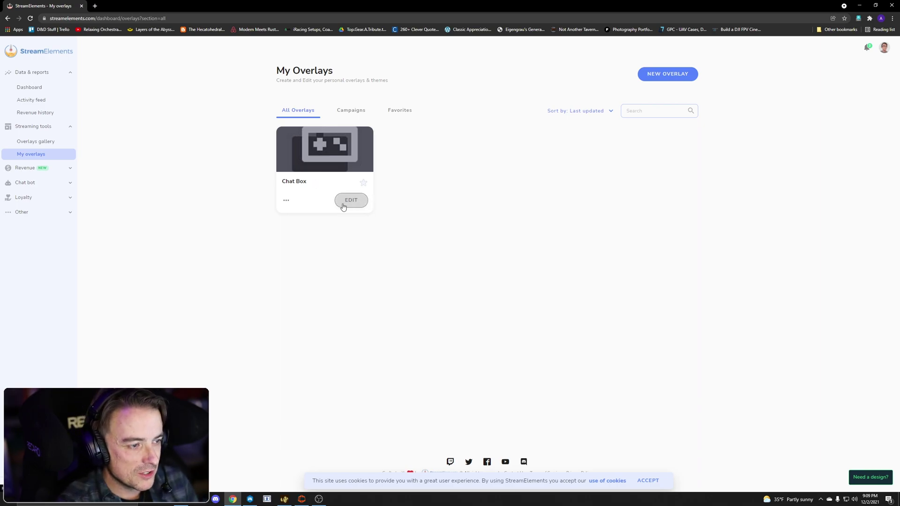
Copy the Chat Box overlay's URL from its options menu in StreamElements
left_click(286, 200)
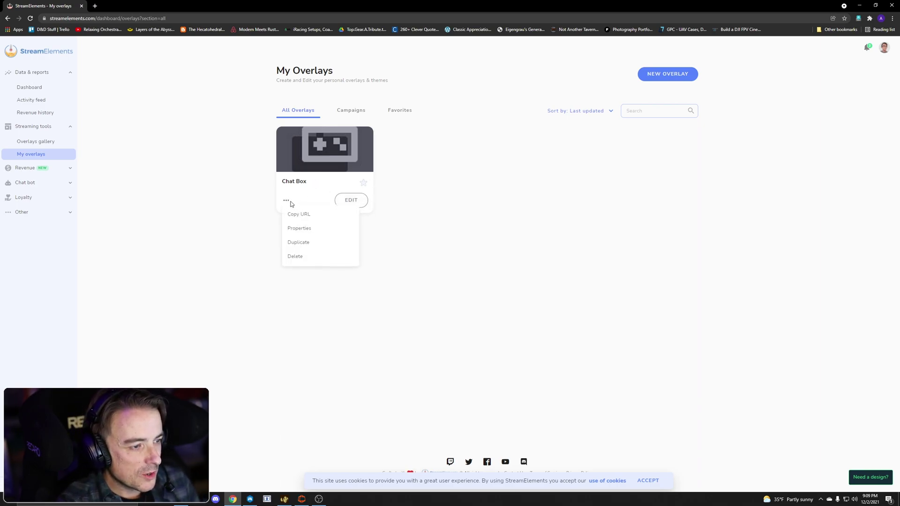
left_click(287, 199)
left_click(288, 200)
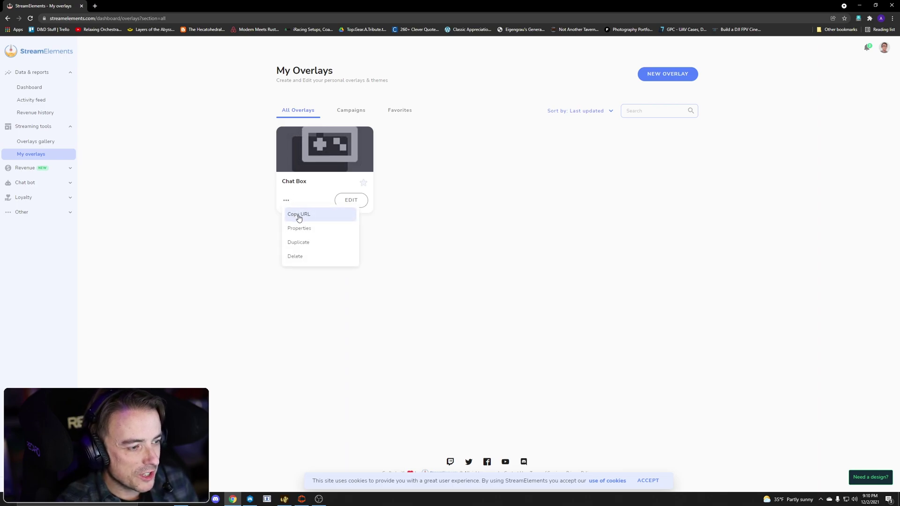
left_click(299, 215)
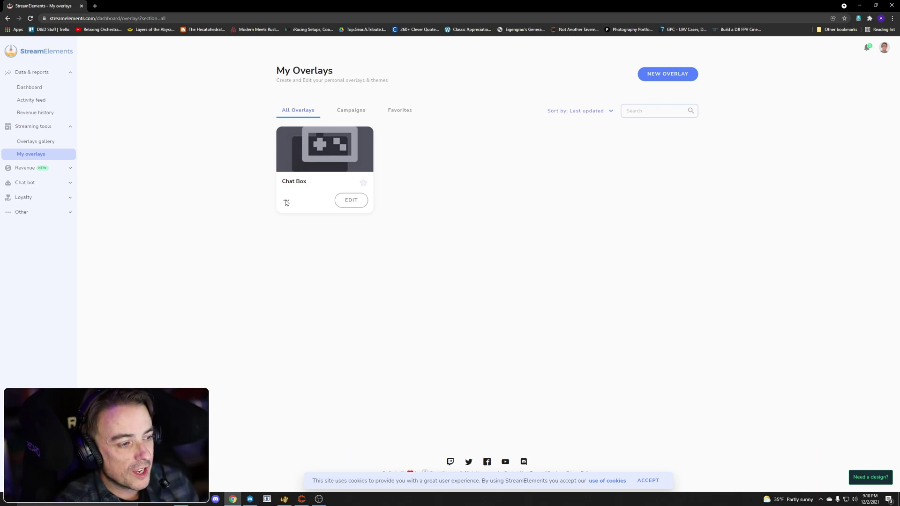
Copy the Chat Box URL once more and minimize Chrome to reveal SimHub
left_click(286, 200)
left_click(300, 214)
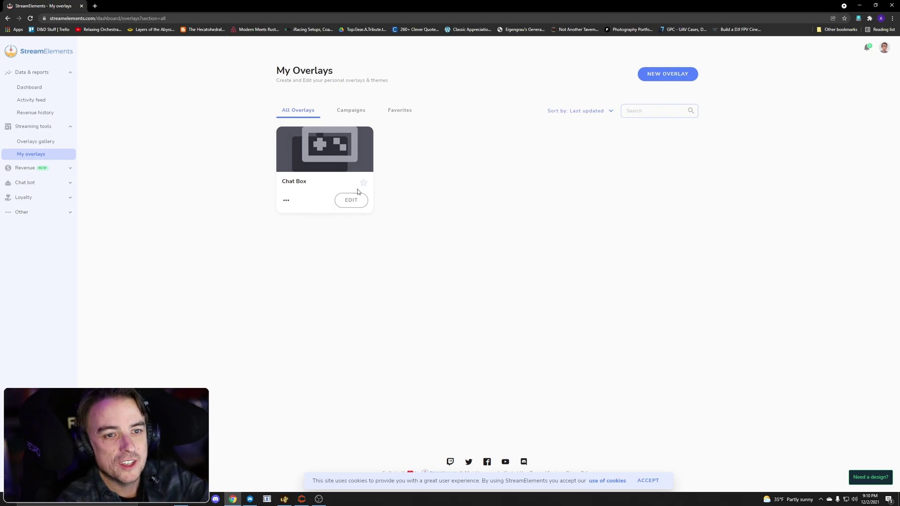
left_click(860, 6)
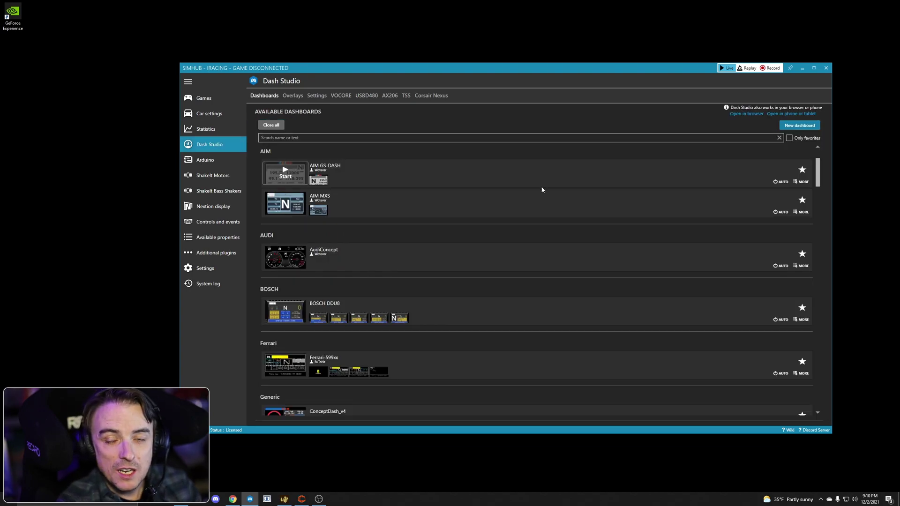
Start a new Dash Studio dashboard and name it 'Twitch Chat'
left_click(797, 126)
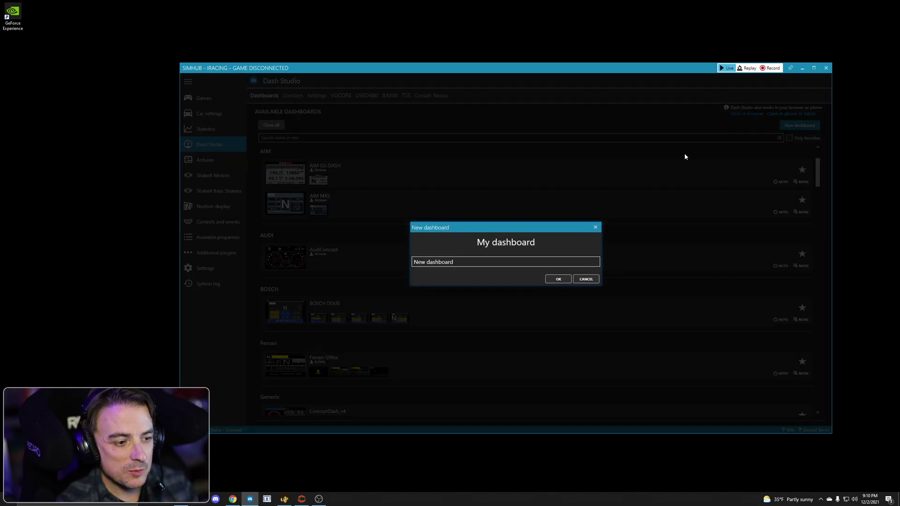
key("ctrl+a")
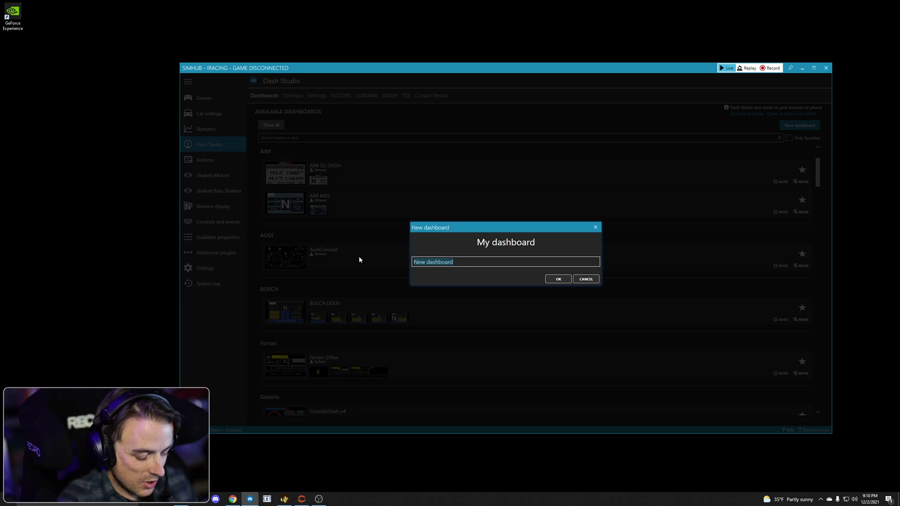
type("Twitch ")
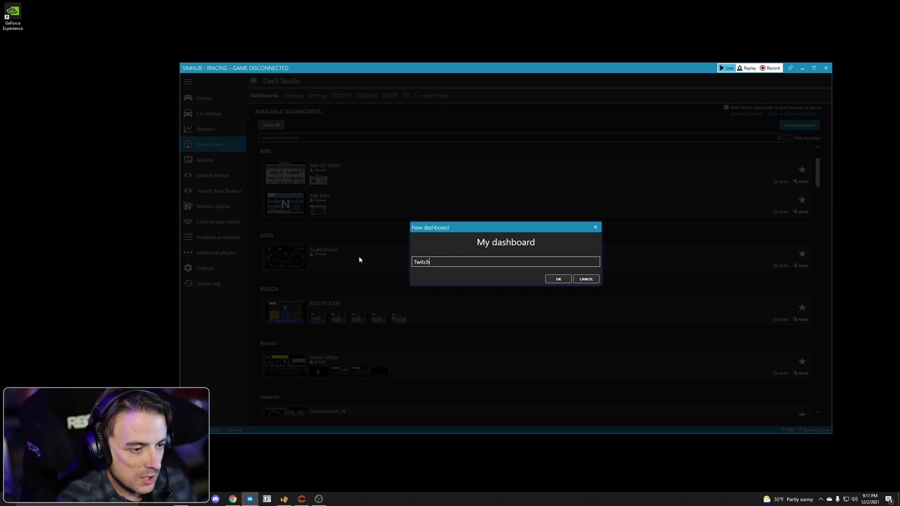
type("Chat")
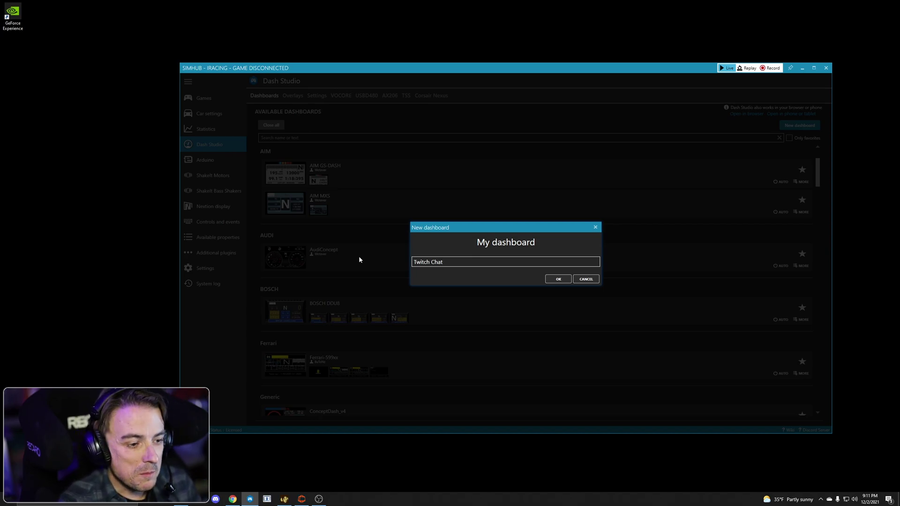
Create the Twitch Chat dashboard, maximize its editor, and add a Web page view component
left_click(557, 280)
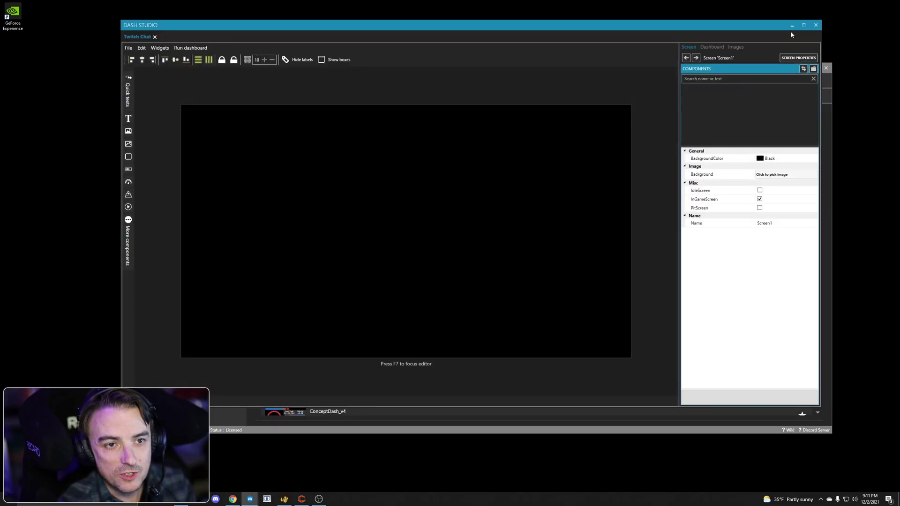
left_click(803, 25)
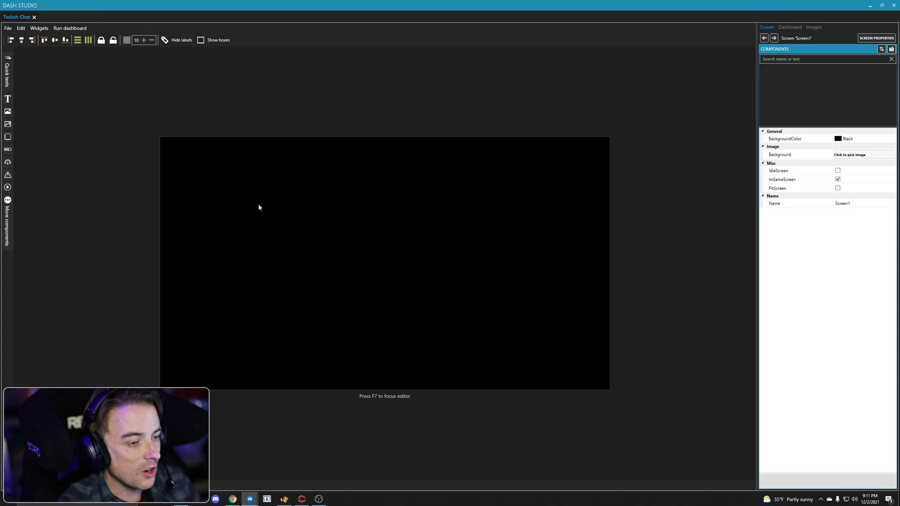
left_click(7, 211)
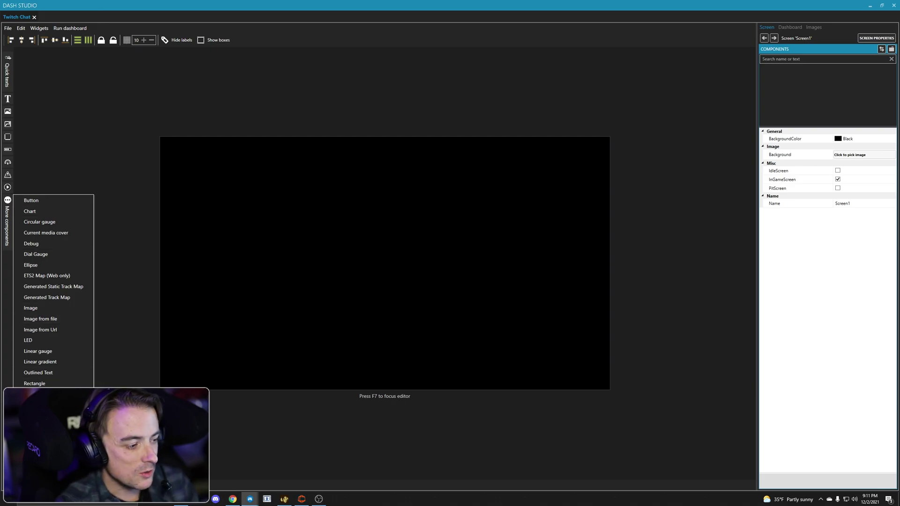
left_click(42, 459)
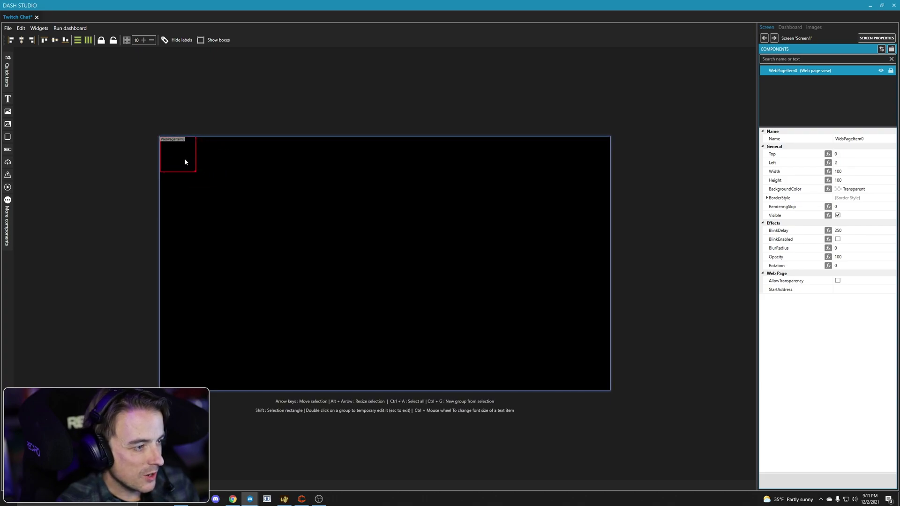
Place WebPageItem0 at Top 0, Left 0 and size it 1280 by 720
left_click(848, 154)
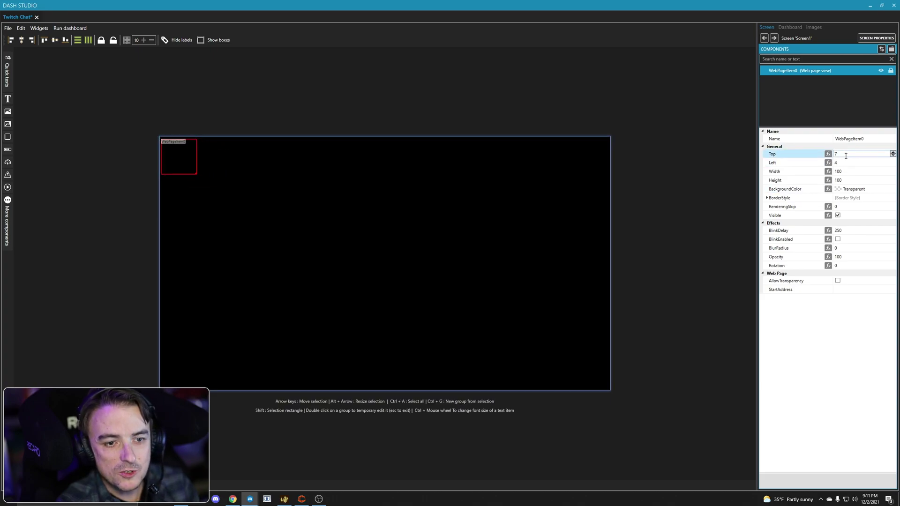
left_click(845, 153)
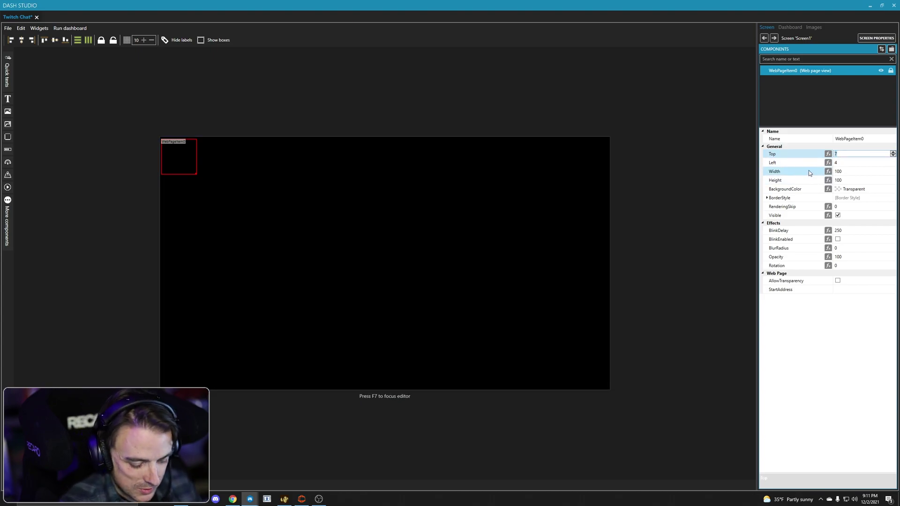
type("0")
key("Tab")
type("0")
key("Tab")
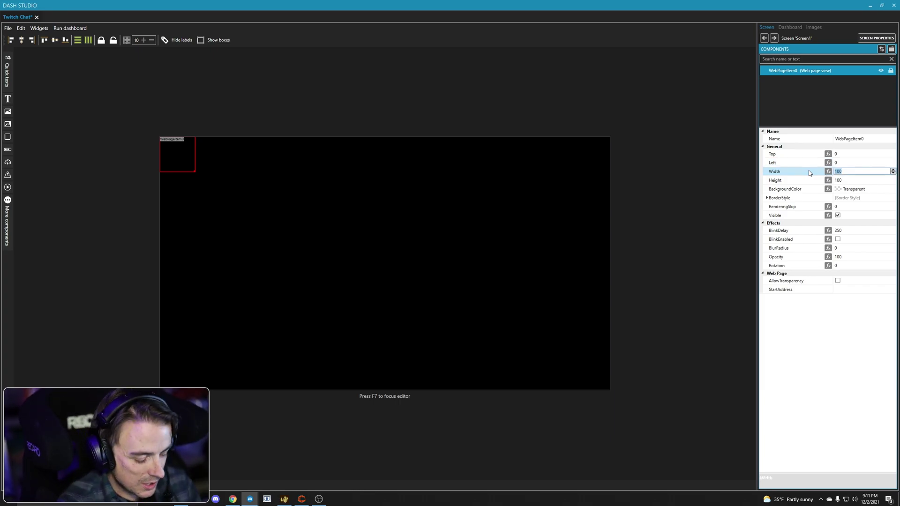
type("12")
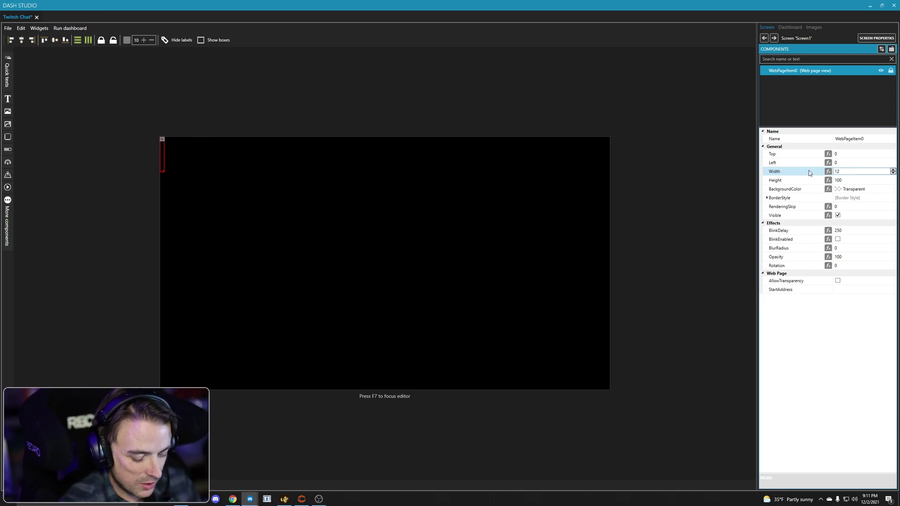
type("80")
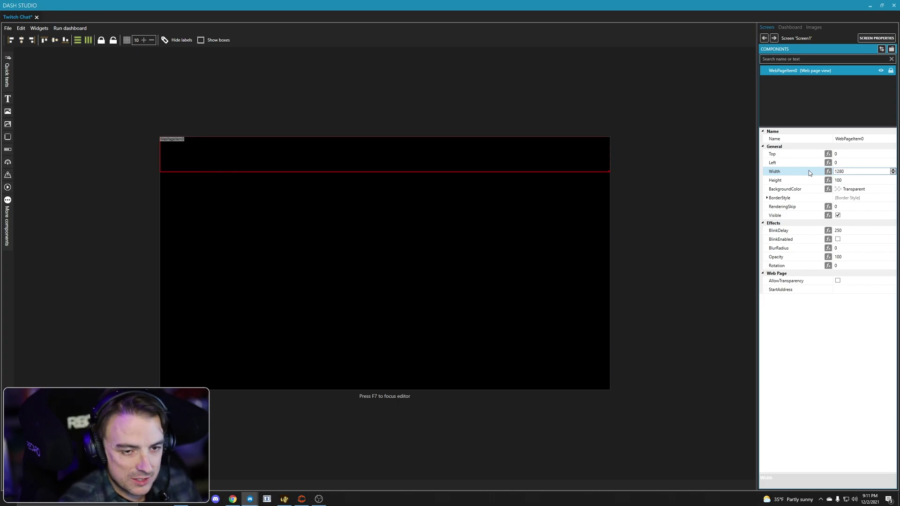
key("Tab")
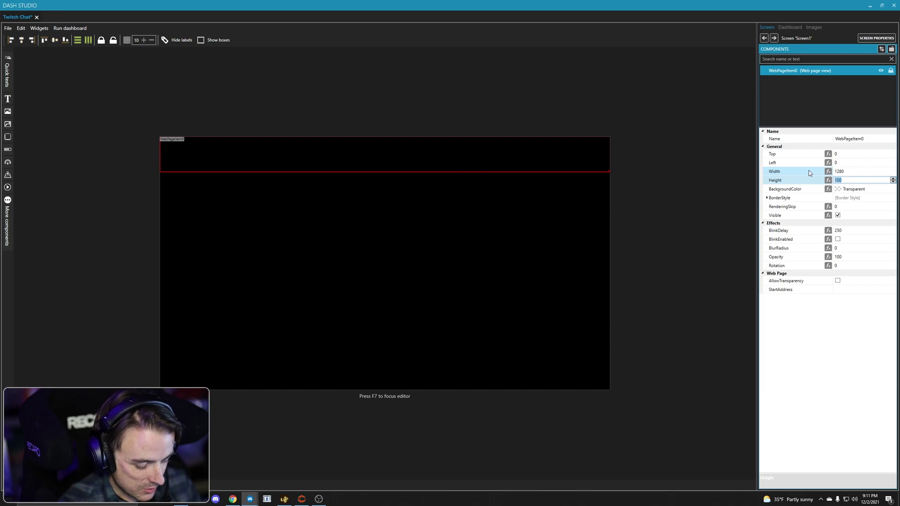
type("720")
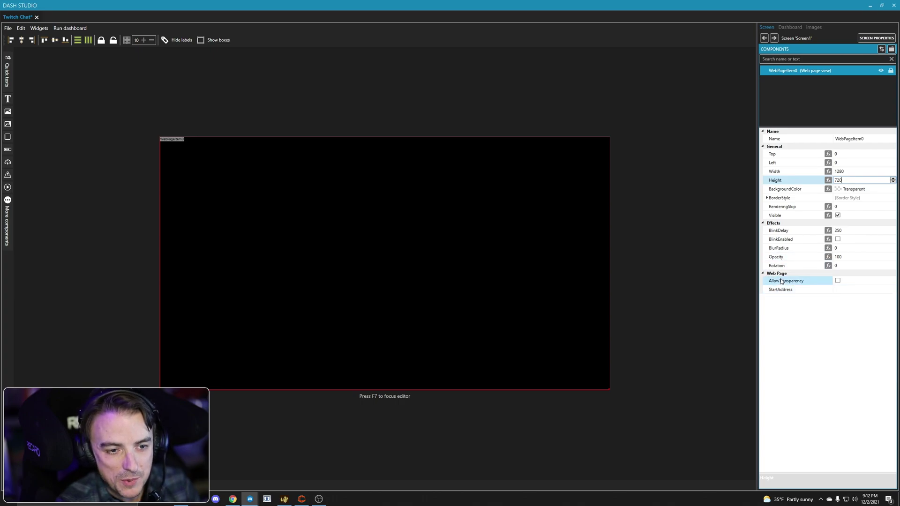
Paste the Chat Box overlay URL into StartAddress and save the Twitch Chat dashboard
left_click(849, 291)
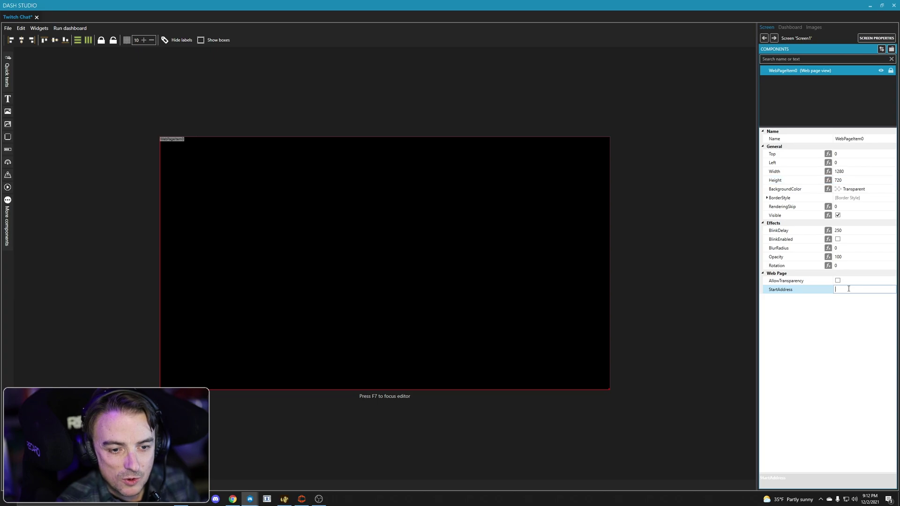
key("ctrl+v")
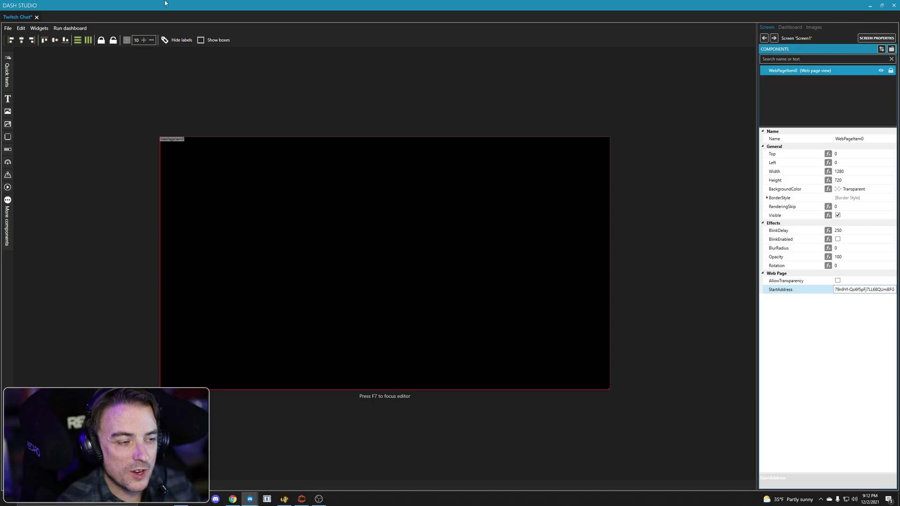
key("ctrl+s")
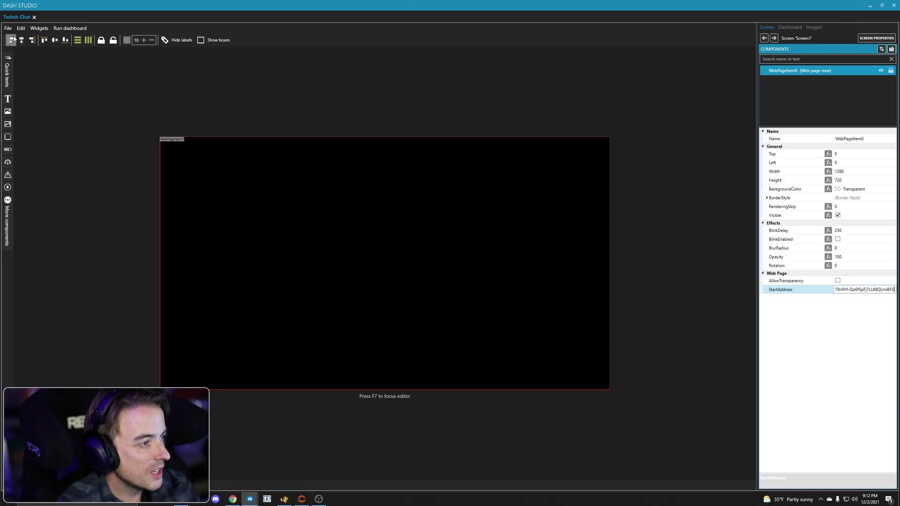
Close the editor, find Twitch Chat by searching 'Twit', and launch it on the USBD480 screen
left_click(894, 5)
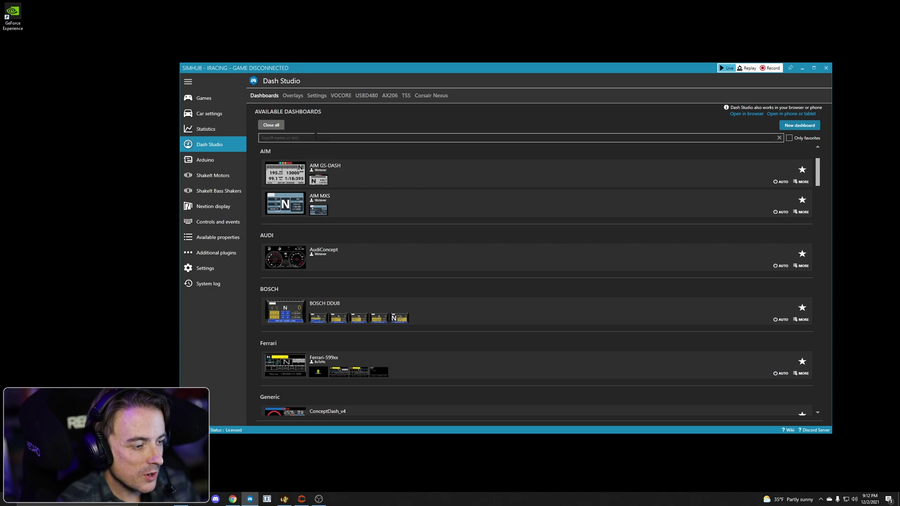
left_click(315, 135)
type("Twit")
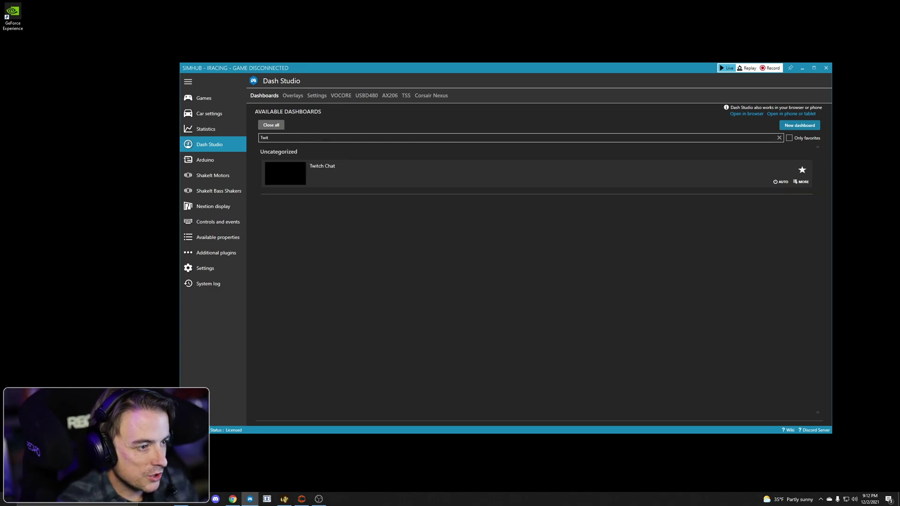
left_click(296, 175)
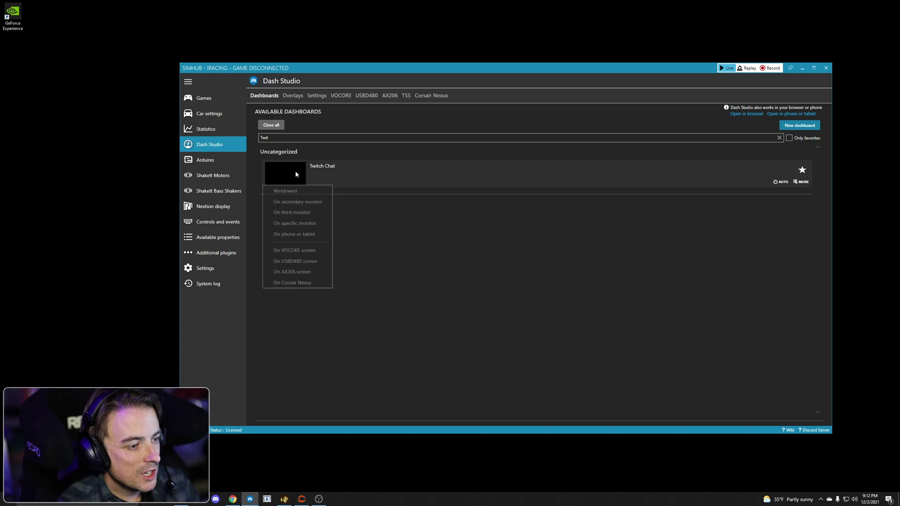
left_click(304, 261)
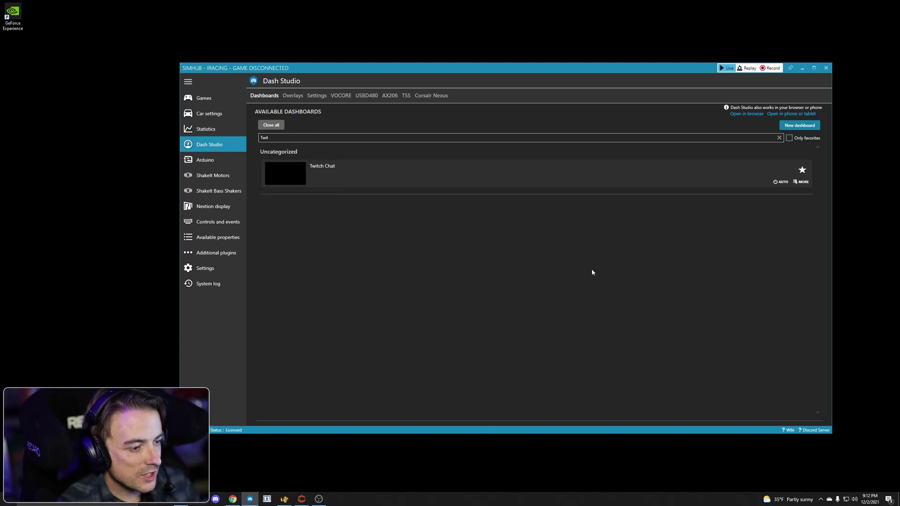